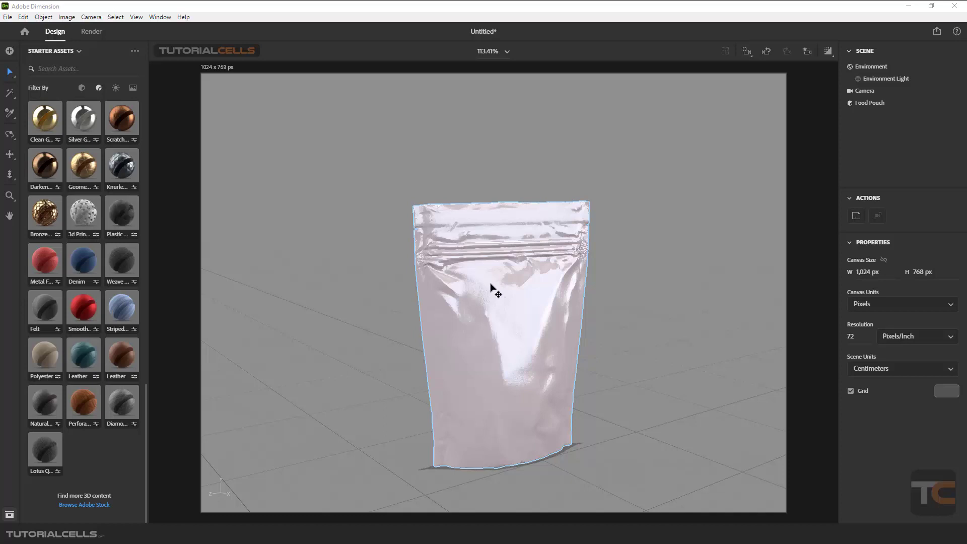
# - Select the Food Pouch model in the scene
pyautogui.click(565, 336)
pyautogui.scroll(3, 534, 344)
pyautogui.moveTo(533, 343); pyautogui.dragTo(527, 317, button='middle')
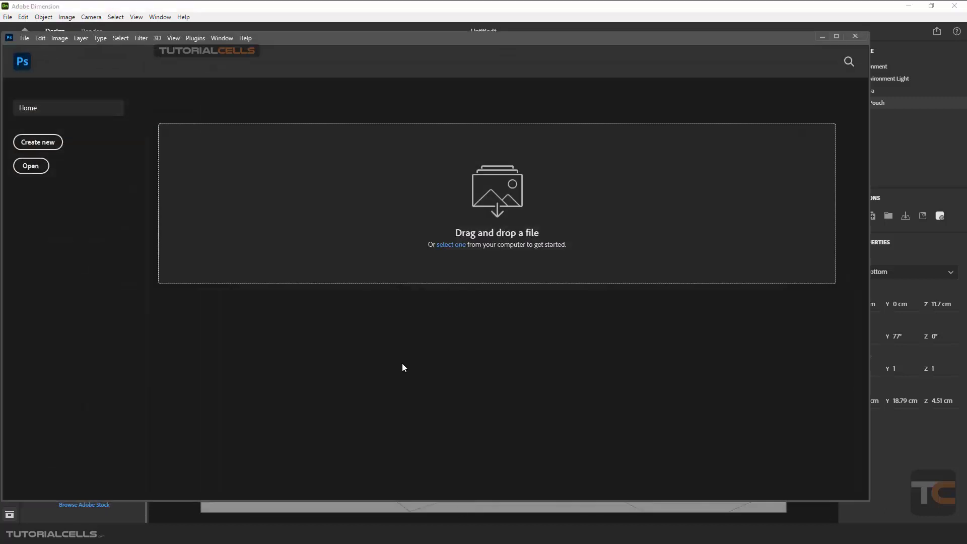
# - In Photoshop, create a new 1000 x 1000 pixel document at 300 pixels/inch with artboards and a white background
pyautogui.click(44, 146)
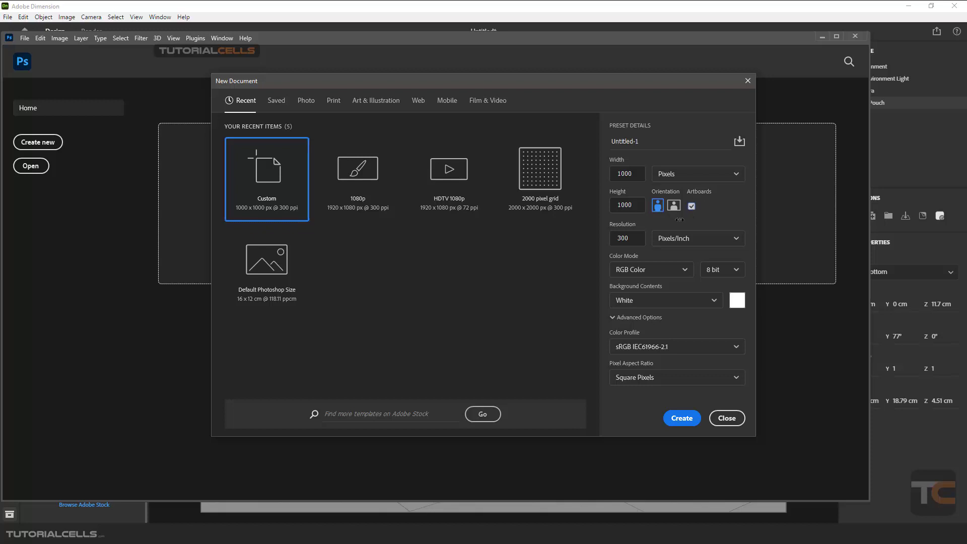
pyautogui.click(676, 423)
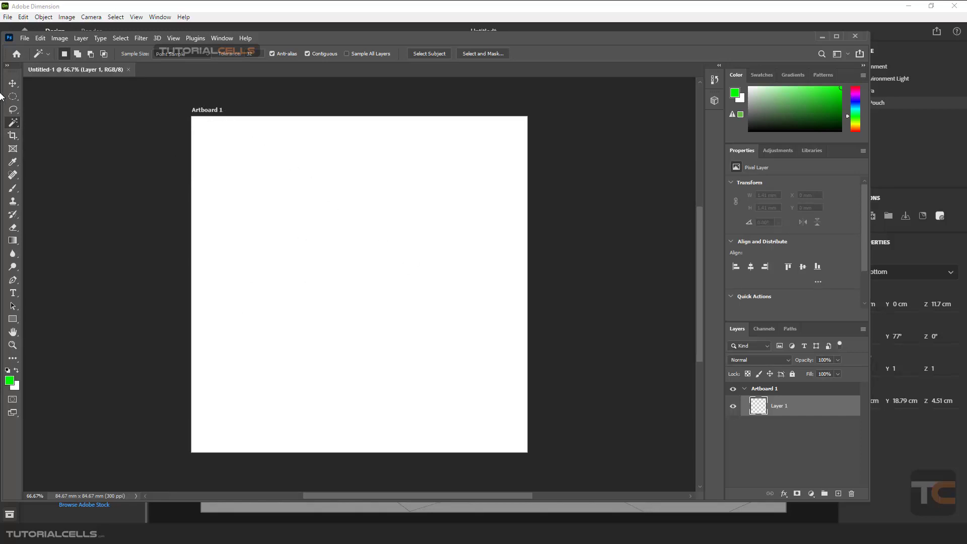
# - Place the decal2 image from the logo decal folder onto Artboard 1, fitted to the artboard's width
pyautogui.click(12, 83)
pyautogui.hotkey('alt', 'Tab')
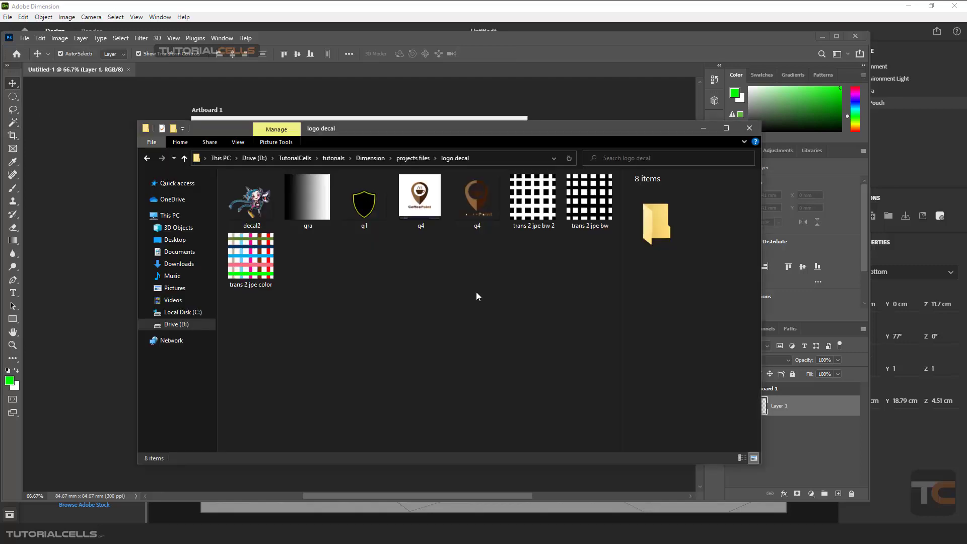
pyautogui.moveTo(406, 130); pyautogui.dragTo(634, 312)
pyautogui.moveTo(480, 388); pyautogui.dragTo(379, 242)
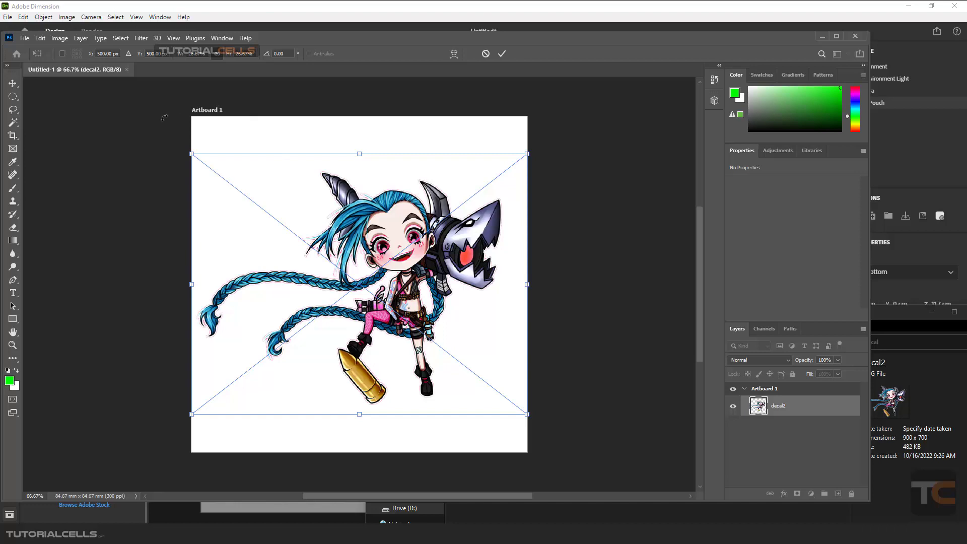
pyautogui.press('Return')
# - Collapse the Artboard 1 group and duplicate the artboard directly below the original
pyautogui.click(207, 112)
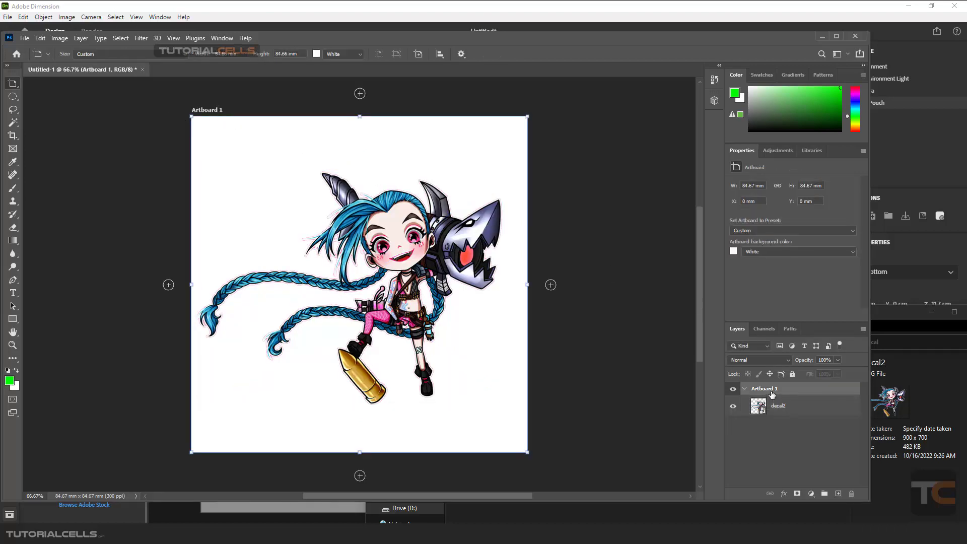
pyautogui.click(746, 389)
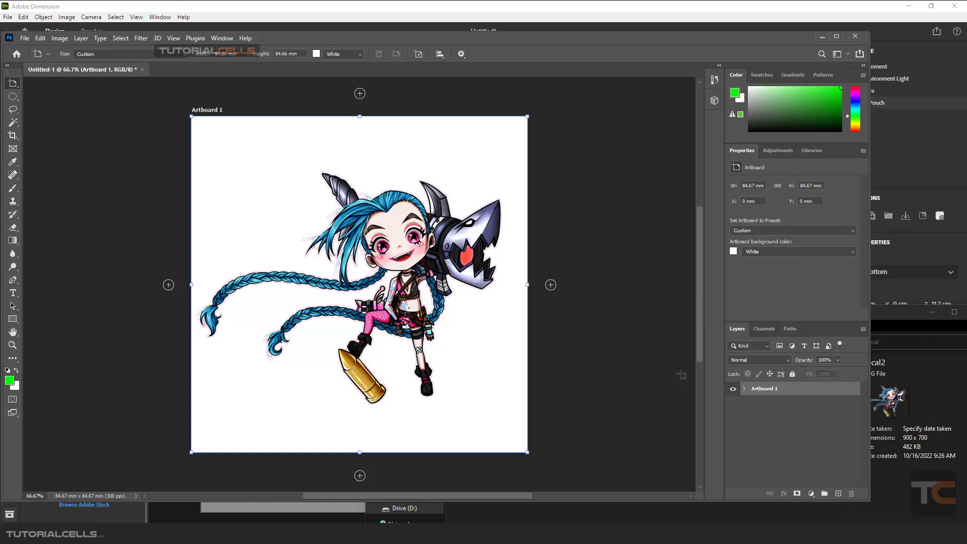
pyautogui.scroll(-3, 443, 303)
pyautogui.keyDown('alt'); pyautogui.scroll(-3, 446, 328); pyautogui.keyUp('alt')
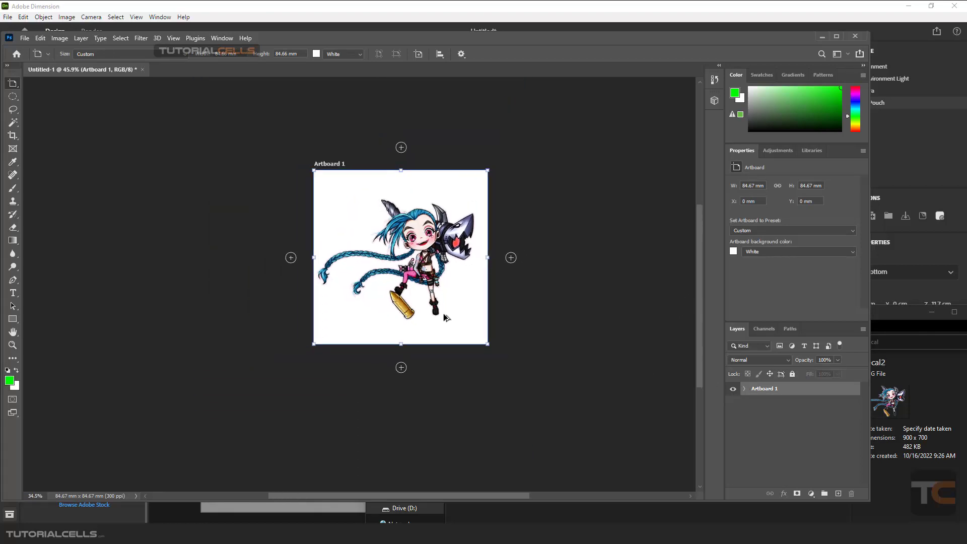
pyautogui.keyDown('alt'); pyautogui.moveTo(352, 190); pyautogui.dragTo(353, 344); pyautogui.keyUp('alt')
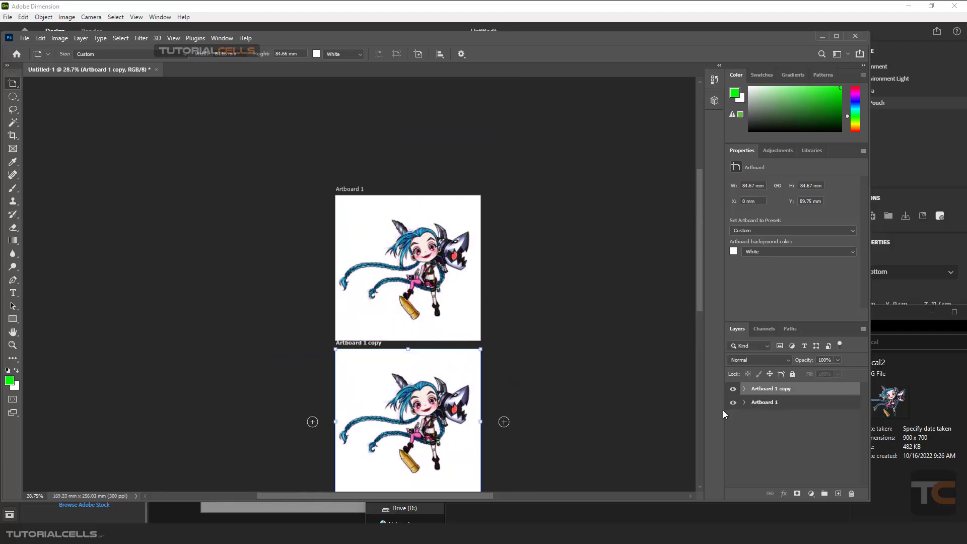
# - Rename the duplicated artboard as Artboard 2
pyautogui.doubleClick(780, 390)
pyautogui.click(790, 390)
pyautogui.write('2')
pyautogui.press('Return')
# - Delete the character image from Artboard 2
pyautogui.press('v')
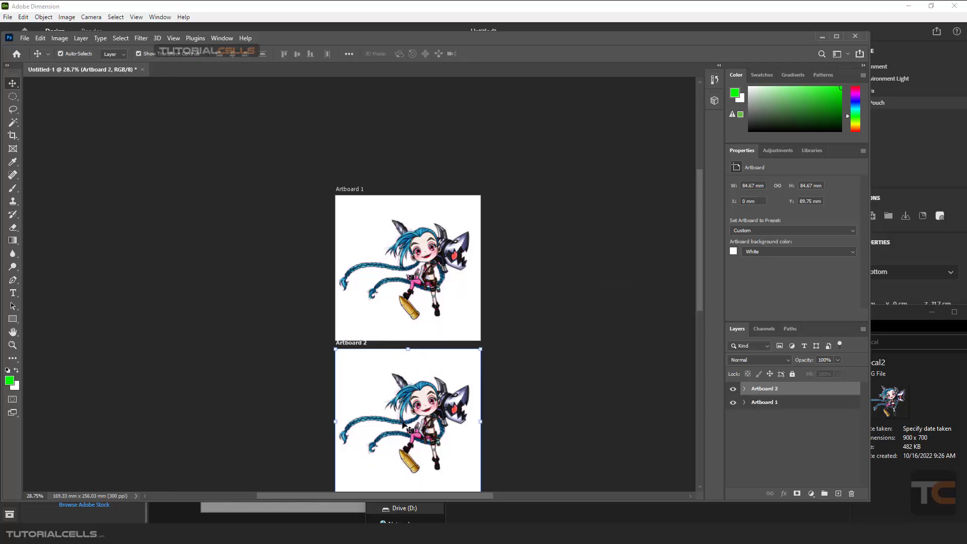
pyautogui.click(428, 413)
pyautogui.press('Delete')
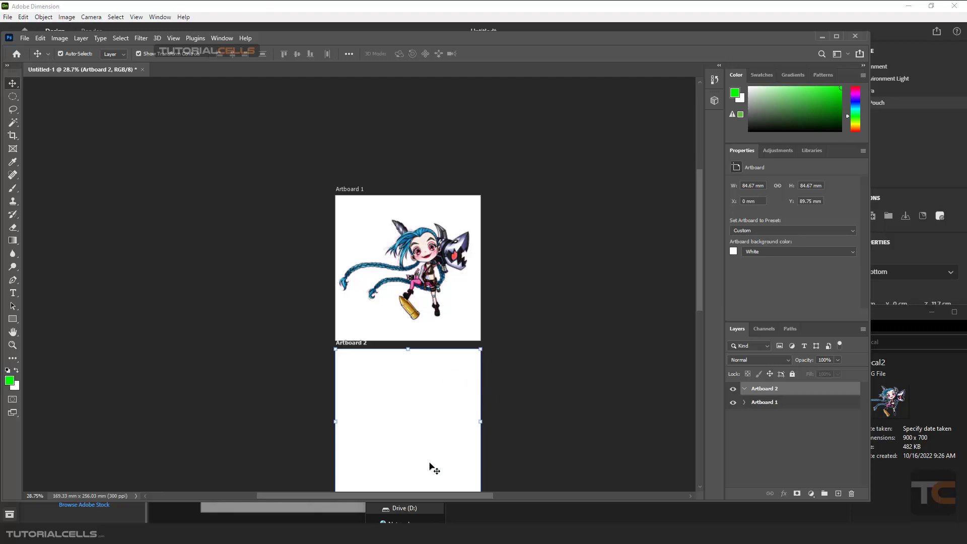
# - Place the q4 coffee logo JPG on Artboard 2, scaled to about 70 x 76 mm and roughly centred across the artboard
pyautogui.click(539, 420)
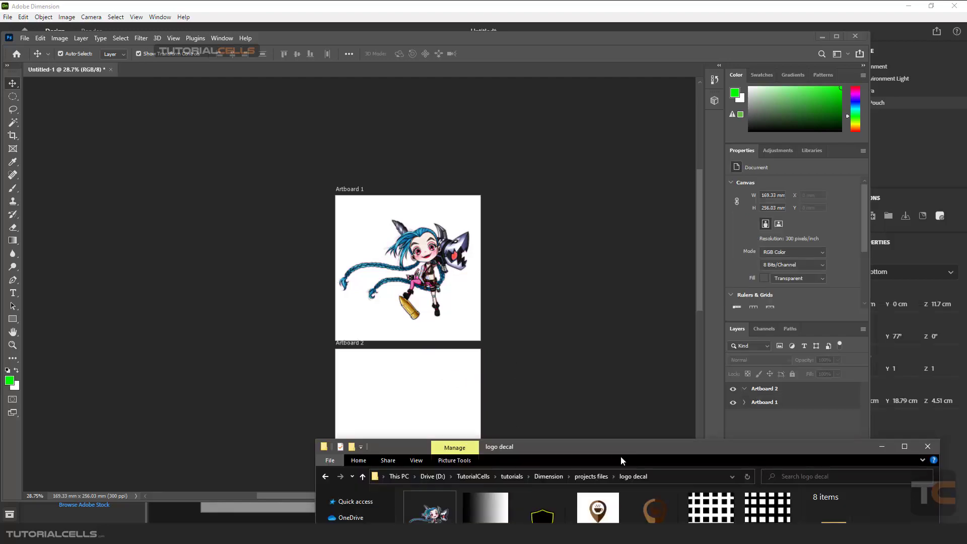
pyautogui.moveTo(612, 446); pyautogui.dragTo(601, 443)
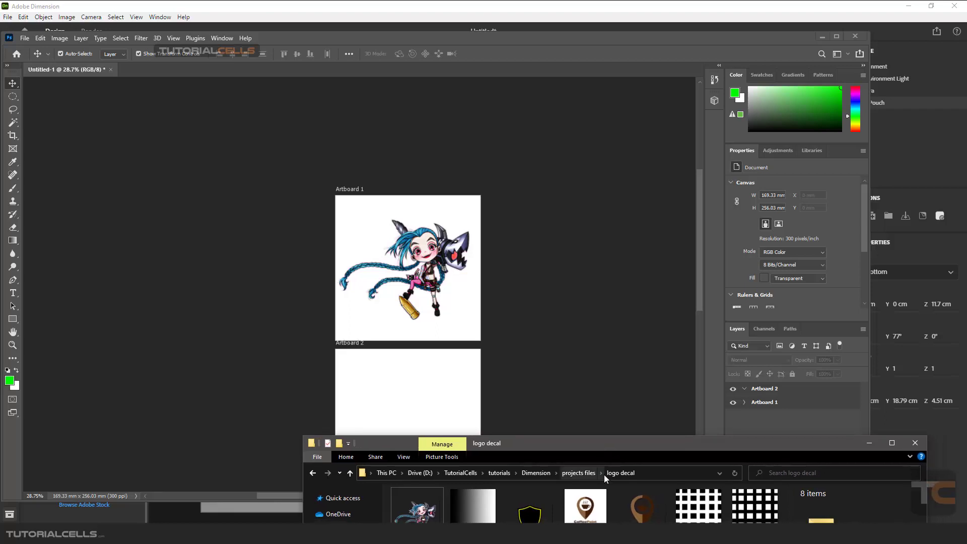
pyautogui.moveTo(595, 506); pyautogui.dragTo(442, 400)
pyautogui.moveTo(477, 347); pyautogui.dragTo(422, 441)
pyautogui.moveTo(353, 381); pyautogui.dragTo(341, 369)
pyautogui.moveTo(465, 370)
pyautogui.mouseDown()
pyautogui.moveTo(484, 337)
pyautogui.moveTo(461, 370)
pyautogui.mouseUp()
pyautogui.moveTo(413, 410)
pyautogui.mouseDown()
pyautogui.moveTo(415, 403)
pyautogui.moveTo(419, 419)
pyautogui.mouseUp()
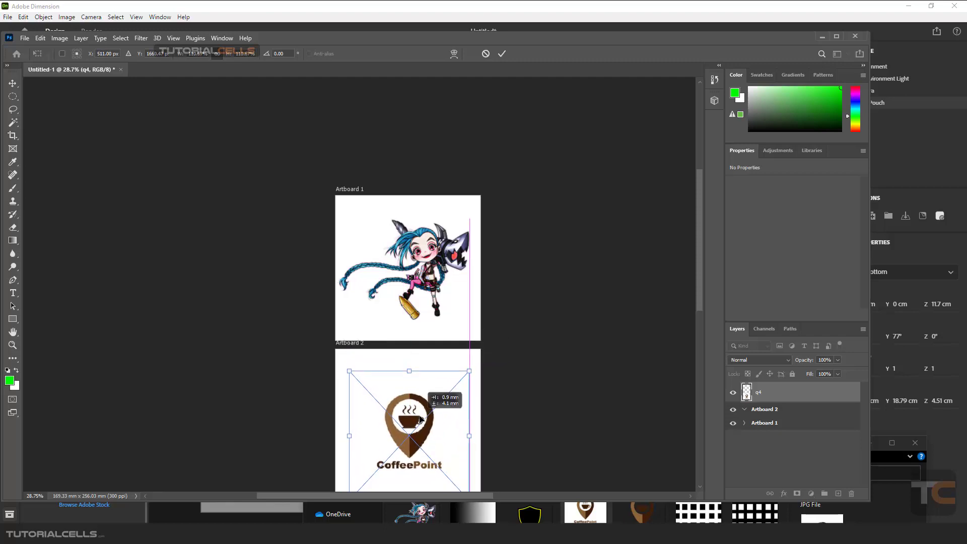
pyautogui.press('Return')
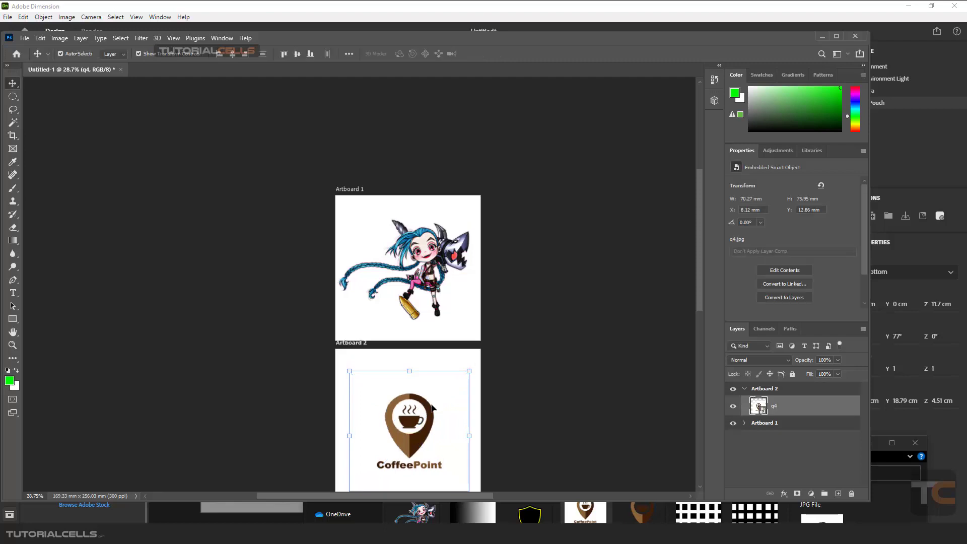
# - Minimize the logo decal folder window and collapse the Artboard 2 group
pyautogui.click(887, 491)
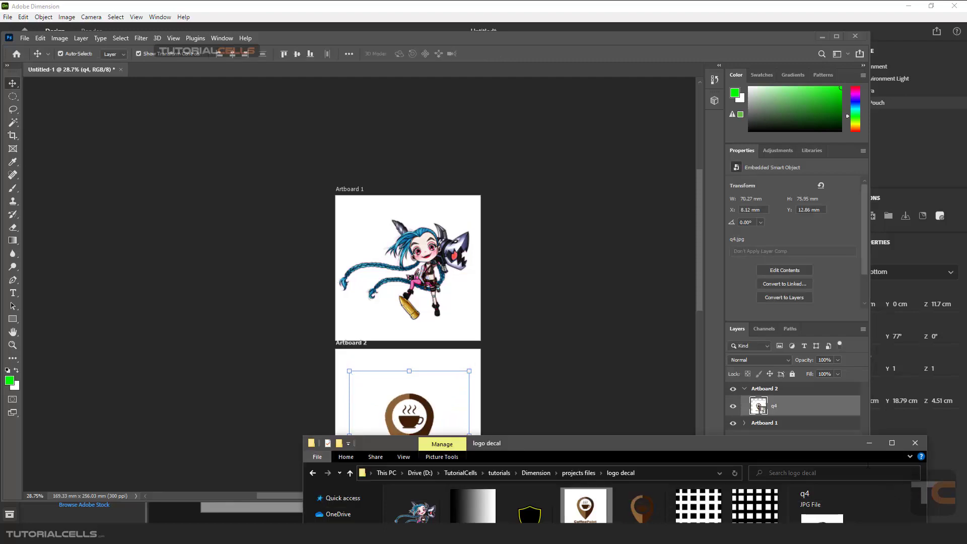
pyautogui.click(868, 444)
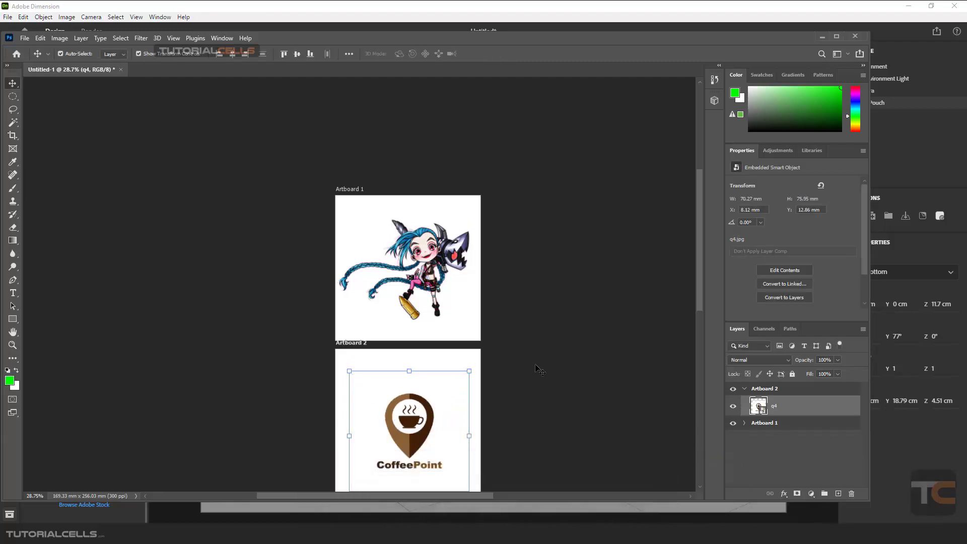
pyautogui.click(745, 389)
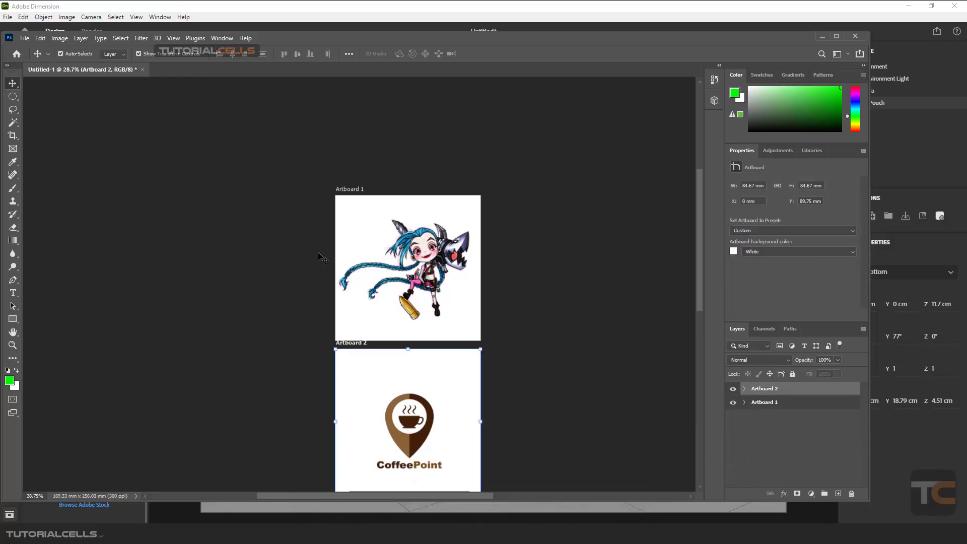
# - Save the document to the Desktop as a Photoshop file named art, with Maximize Compatibility on
pyautogui.click(26, 39)
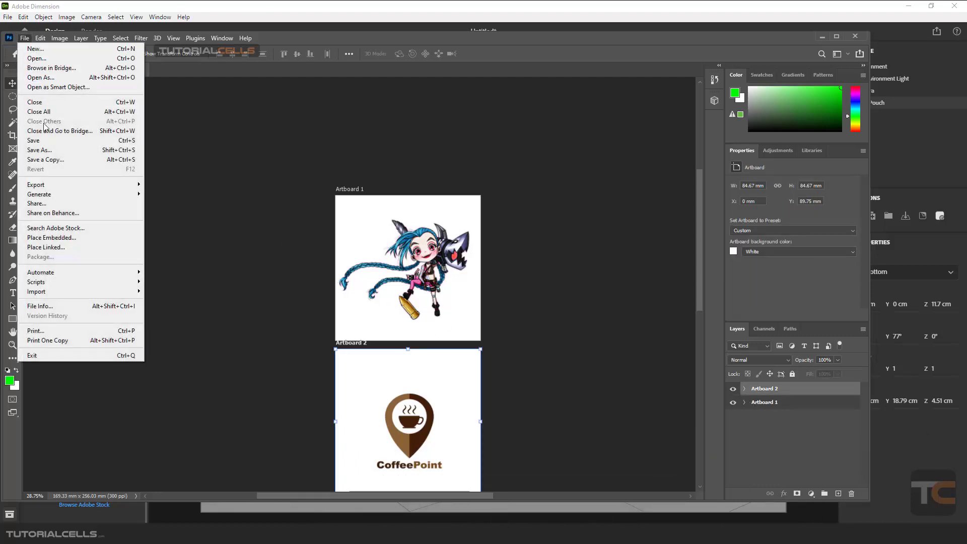
pyautogui.click(55, 153)
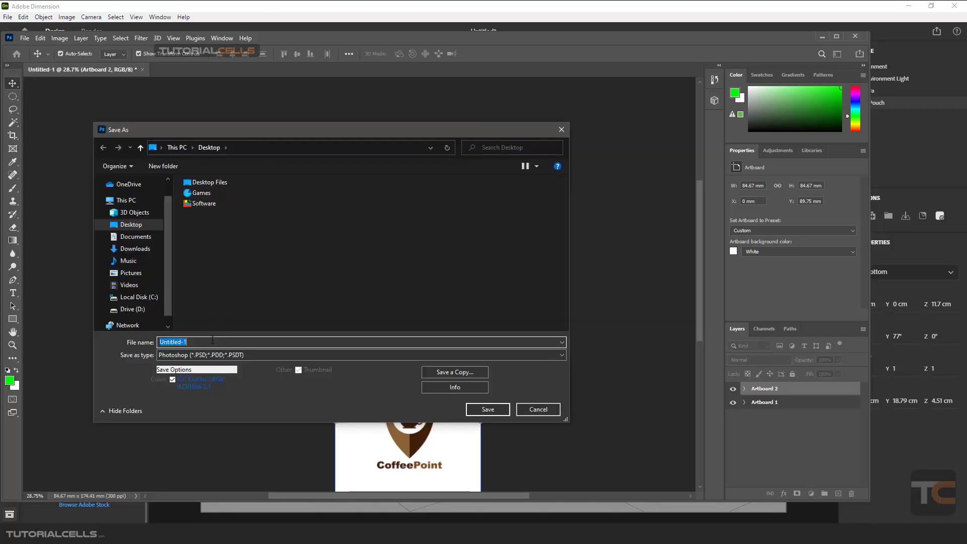
pyautogui.write('art')
pyautogui.click(479, 409)
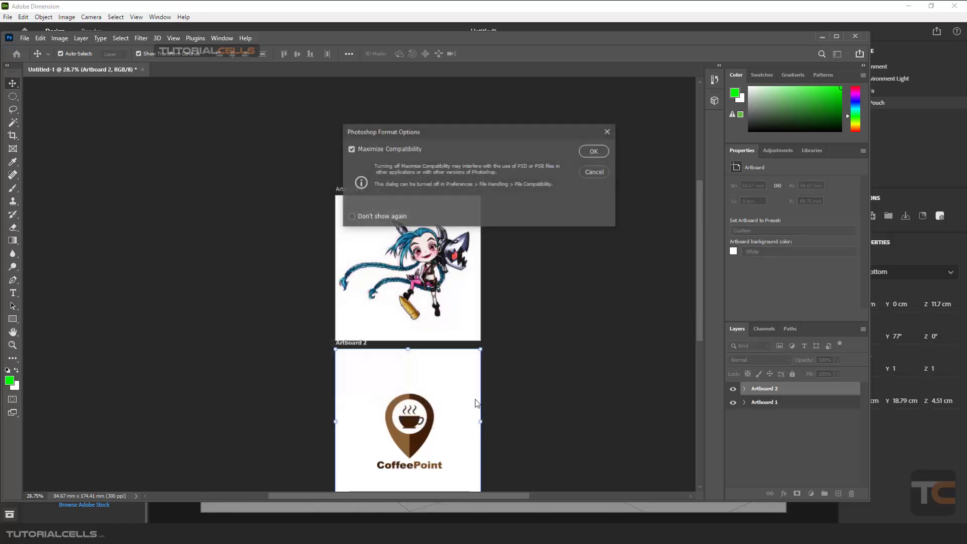
pyautogui.click(596, 150)
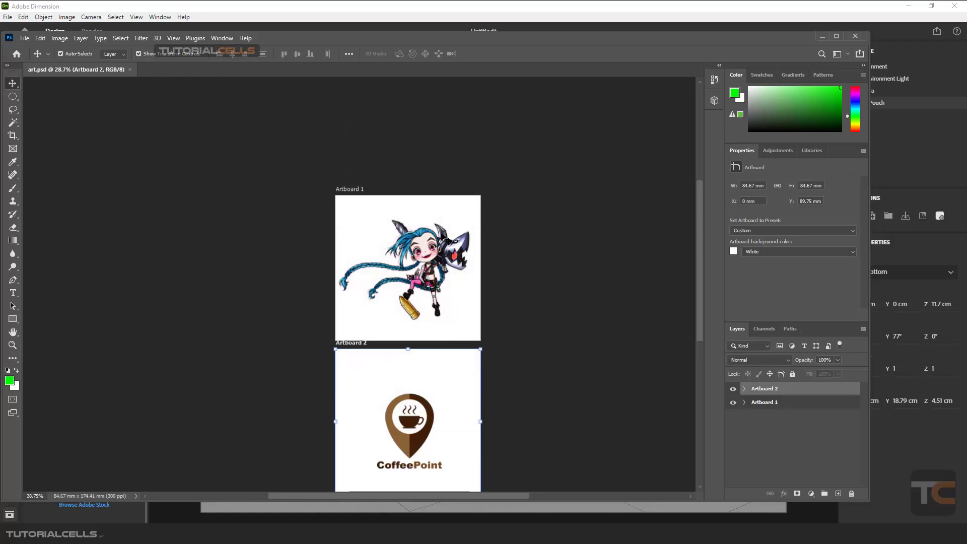
# - Switch to Dimension and place the saved two-artboard artwork as a decal on the front of the food pouch
pyautogui.moveTo(383, 535)
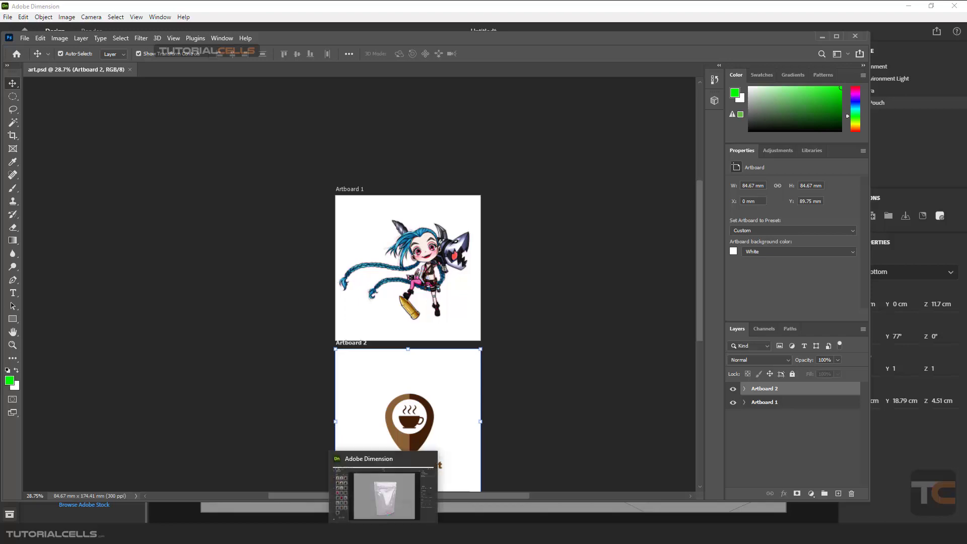
pyautogui.click(384, 495)
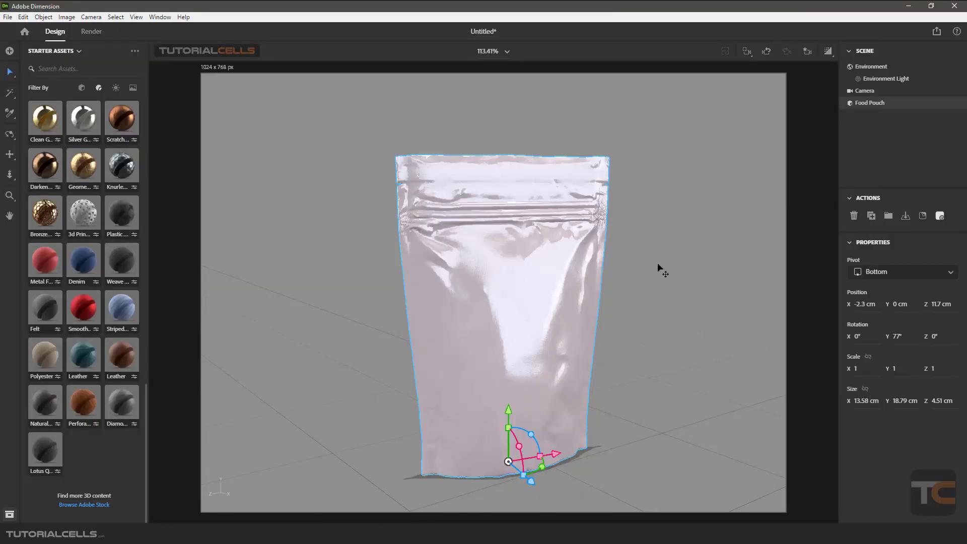
pyautogui.hotkey('ctrl', 'v')
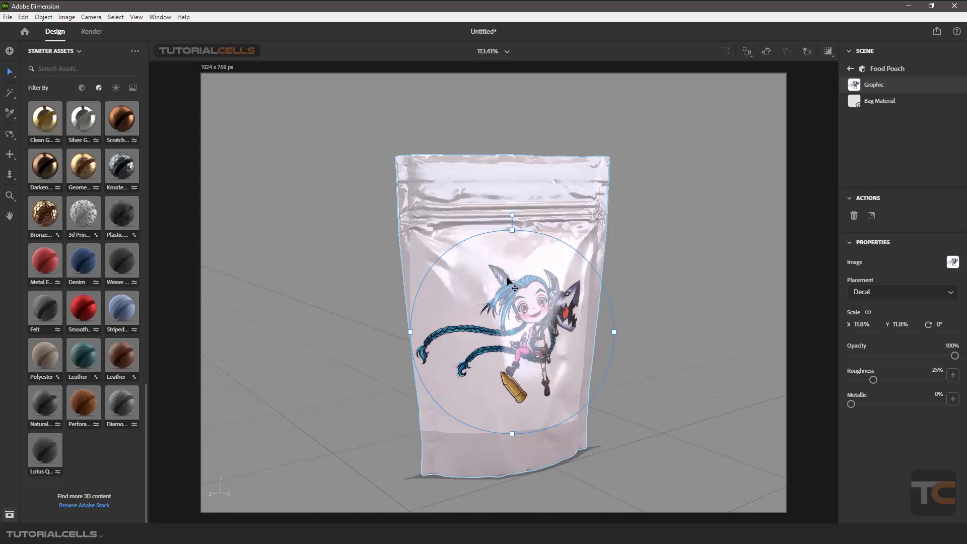
# - Change the pouch graphic's image source from Artboard 1 to Artboard 2
pyautogui.moveTo(510, 282); pyautogui.dragTo(543, 327, button='middle')
pyautogui.scroll(2, 542, 322)
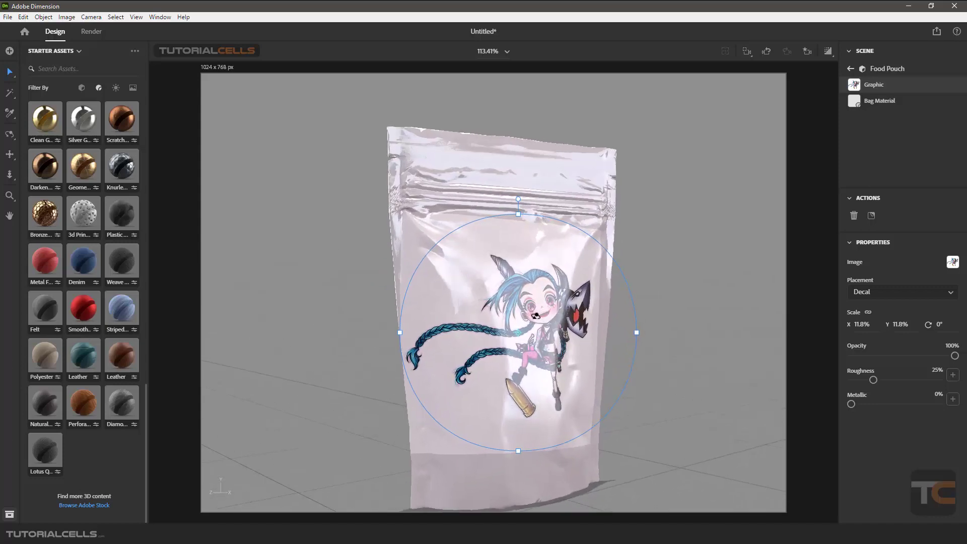
pyautogui.click(953, 262)
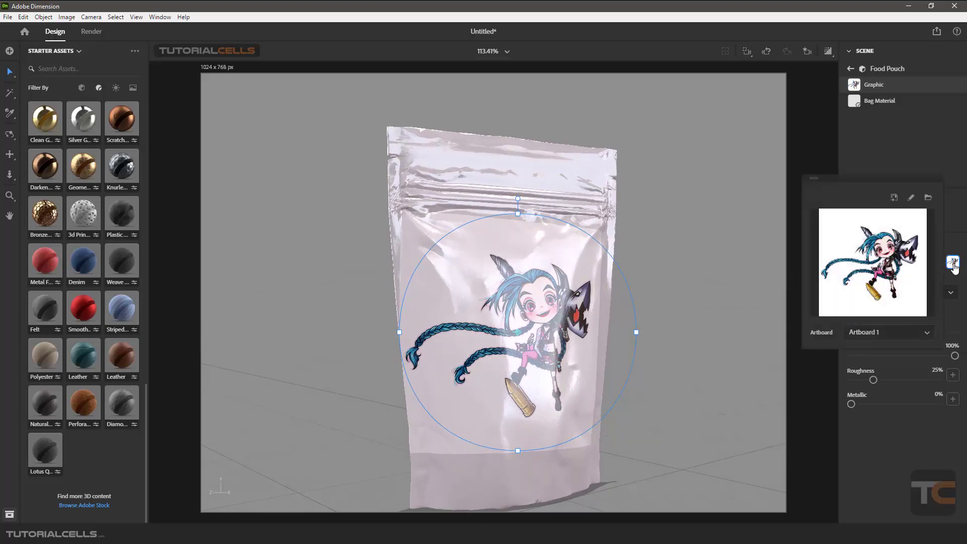
pyautogui.click(882, 336)
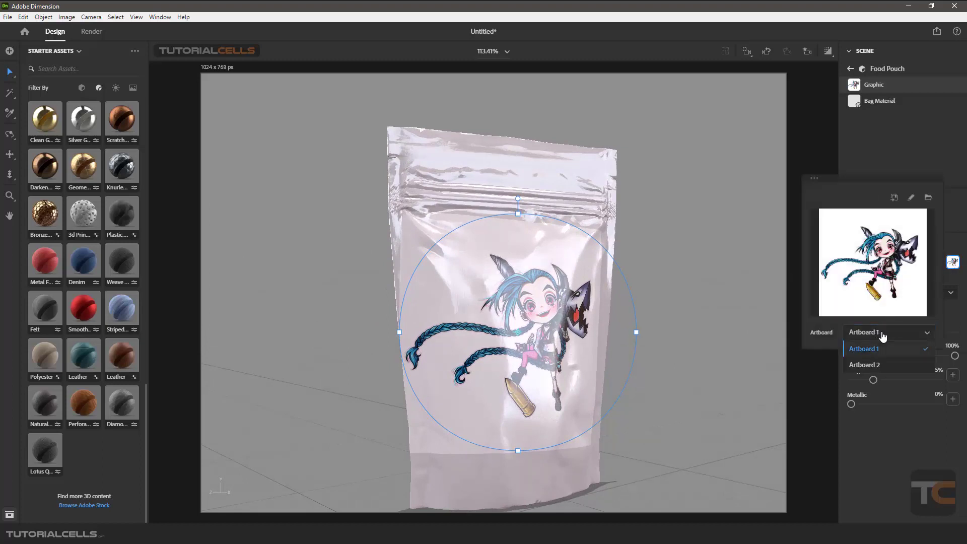
pyautogui.click(868, 366)
pyautogui.moveTo(566, 328); pyautogui.dragTo(546, 339, button='middle')
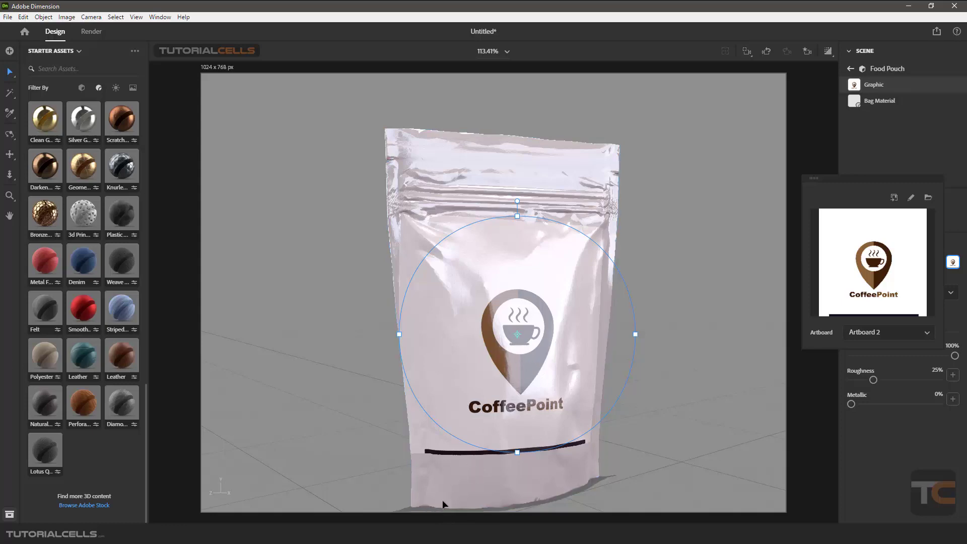
# - In Photoshop, enlarge the q4 logo on Artboard 2 to about 95 x 103 mm and centre it so its edges exceed the artboard
pyautogui.click(454, 534)
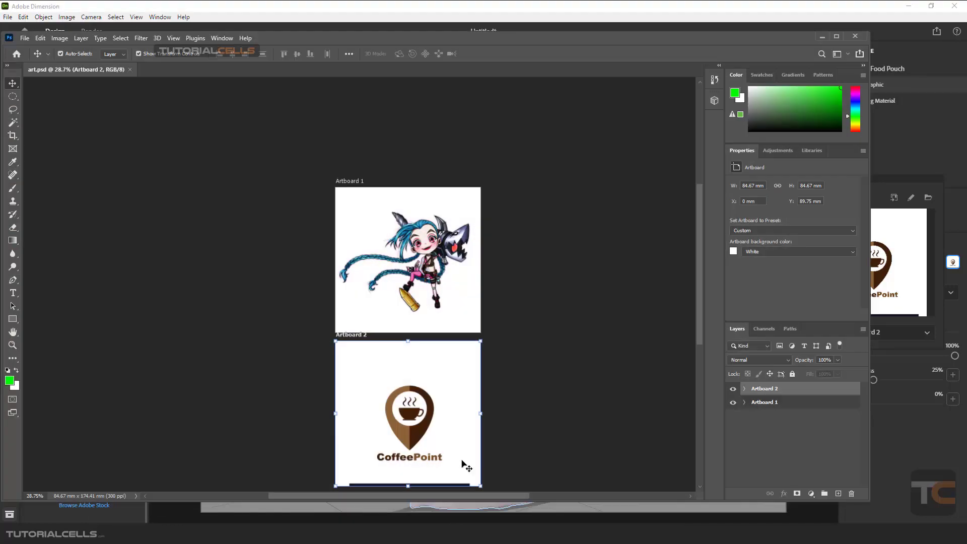
pyautogui.click(412, 405)
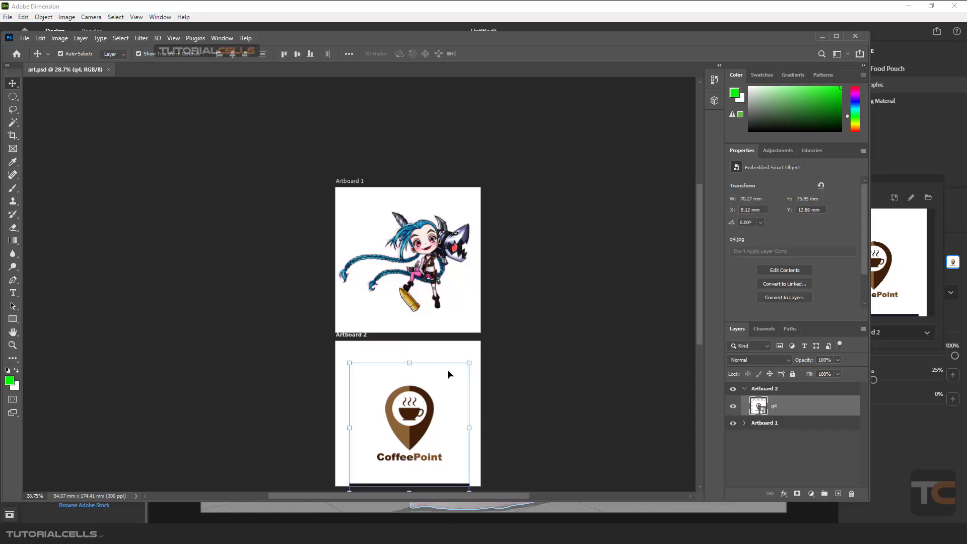
pyautogui.hotkey('ctrl', 't')
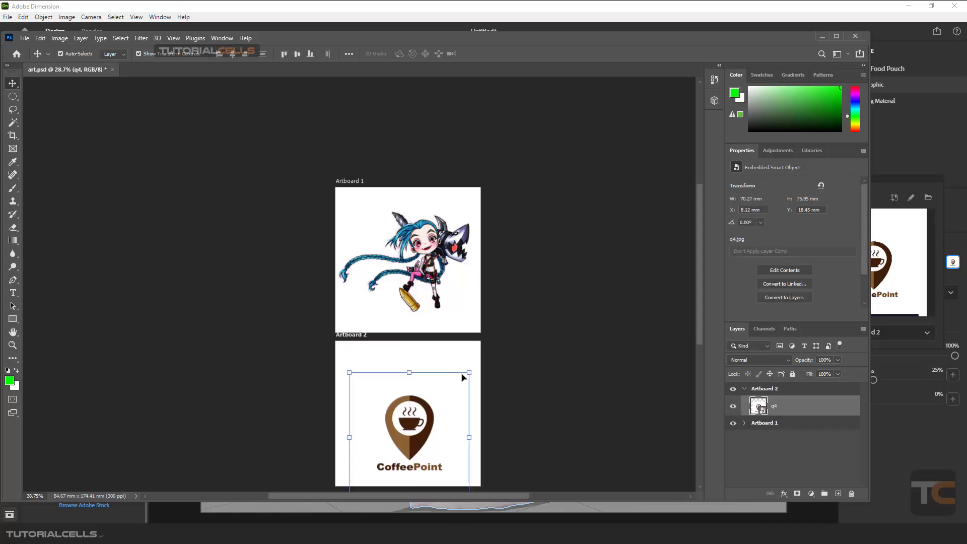
pyautogui.moveTo(469, 363); pyautogui.dragTo(497, 341)
pyautogui.moveTo(450, 392); pyautogui.dragTo(436, 387)
pyautogui.moveTo(340, 343); pyautogui.dragTo(325, 329)
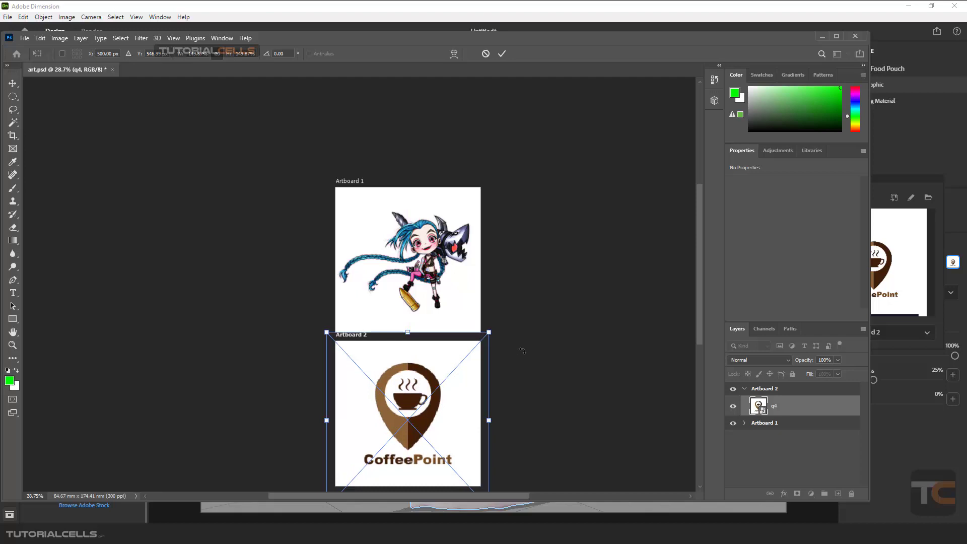
pyautogui.press('Return')
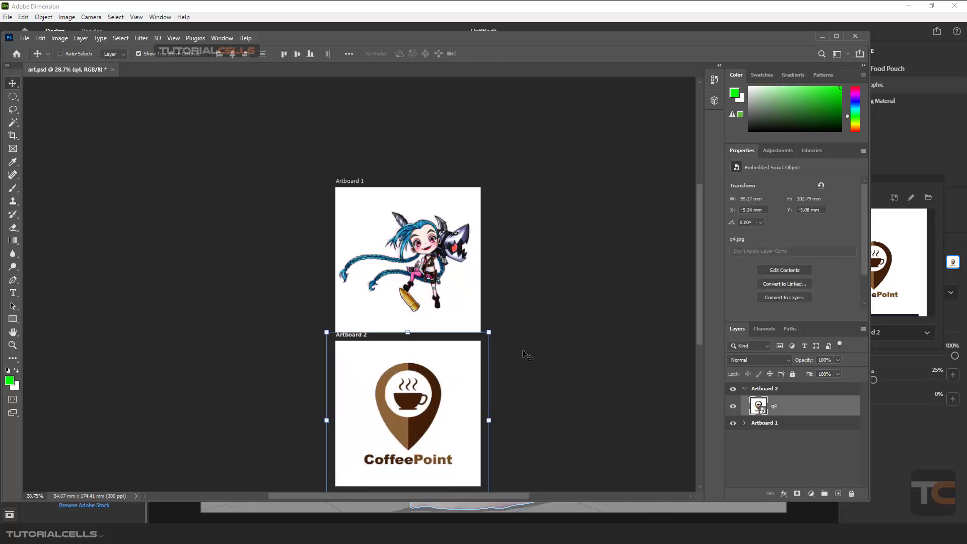
# - Save the changes to art.psd and return to Dimension
pyautogui.hotkey('ctrl', 's')
pyautogui.click(820, 36)
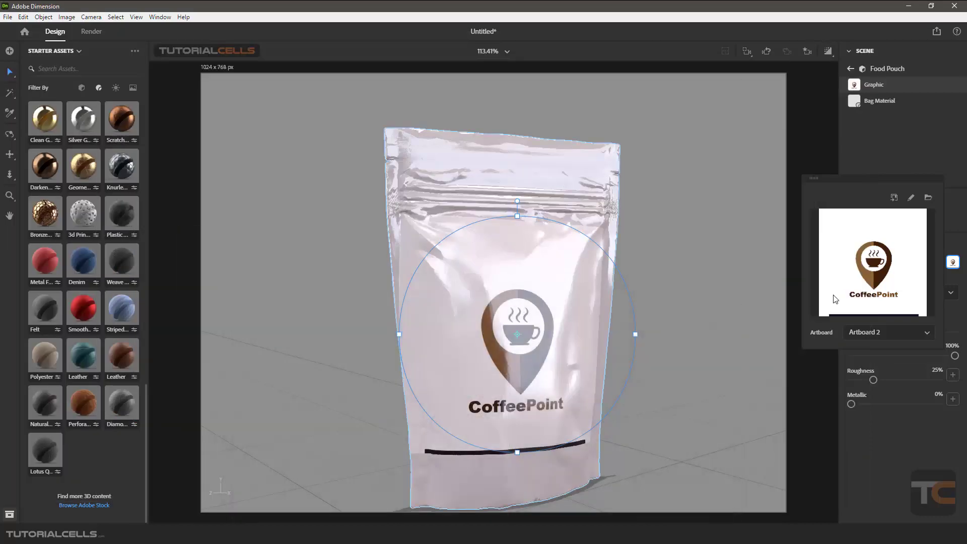
# - Switch the pouch graphic's image source to Artboard 1 and back to Artboard 2 to refresh the edited artwork
pyautogui.click(885, 333)
pyautogui.click(881, 349)
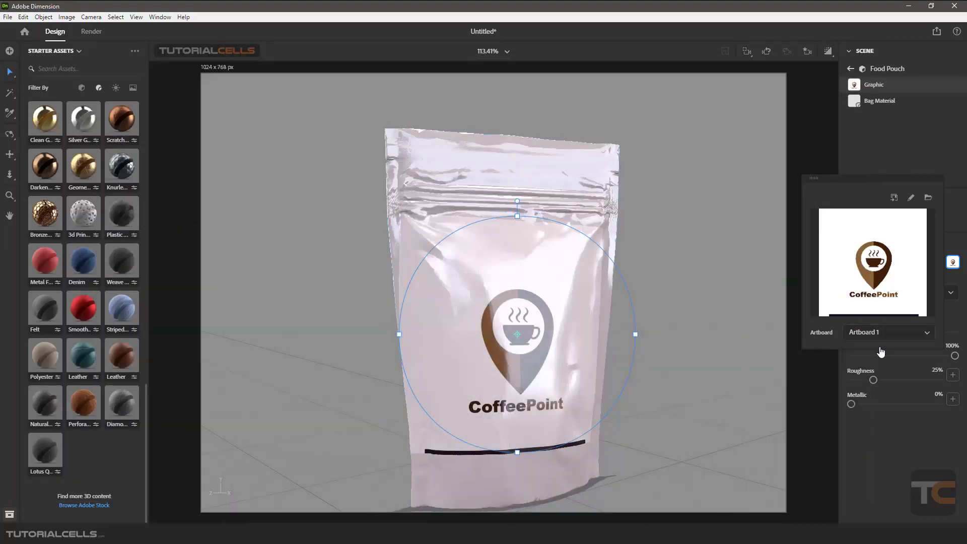
pyautogui.click(881, 341)
pyautogui.click(876, 360)
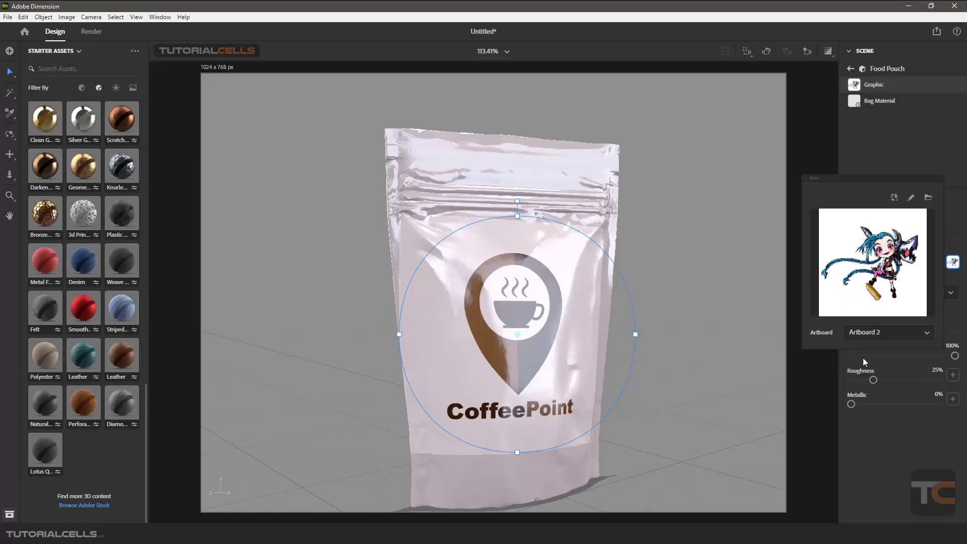
# - Examine the refreshed CoffeePoint decal on the food pouch from several angles and distances
pyautogui.moveTo(538, 328)
pyautogui.mouseDown(button='right')
pyautogui.moveTo(441, 318)
pyautogui.moveTo(522, 303)
pyautogui.moveTo(453, 302)
pyautogui.moveTo(534, 297)
pyautogui.moveTo(525, 290)
pyautogui.moveTo(512, 311)
pyautogui.moveTo(535, 315)
pyautogui.mouseUp(button='right')
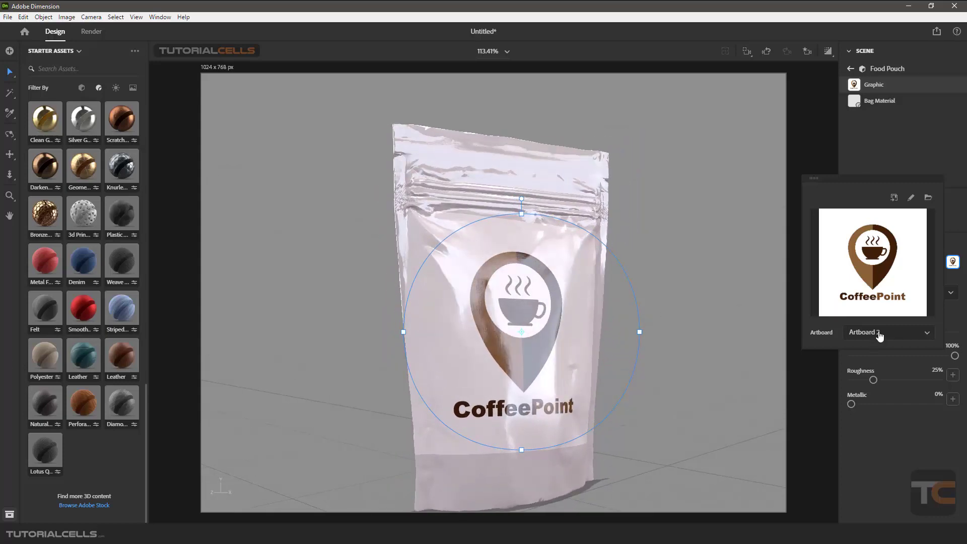
pyautogui.moveTo(647, 348); pyautogui.dragTo(555, 355, button='right')
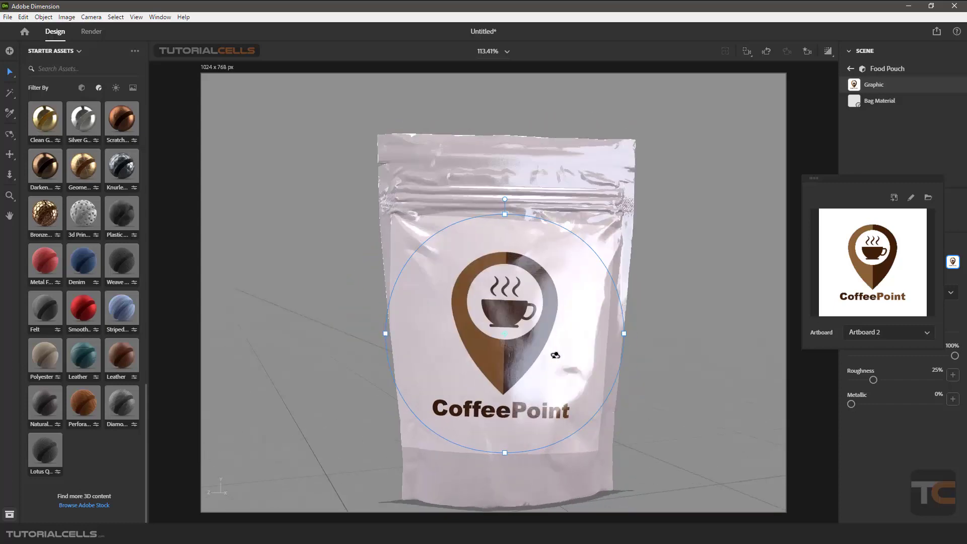
pyautogui.scroll(-3, 543, 332)
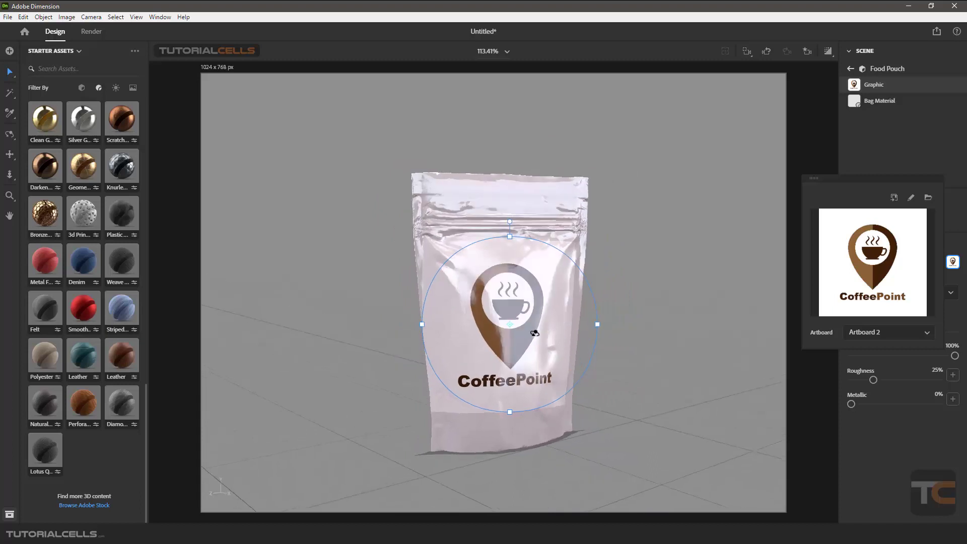
pyautogui.moveTo(535, 333); pyautogui.dragTo(571, 333, button='right')
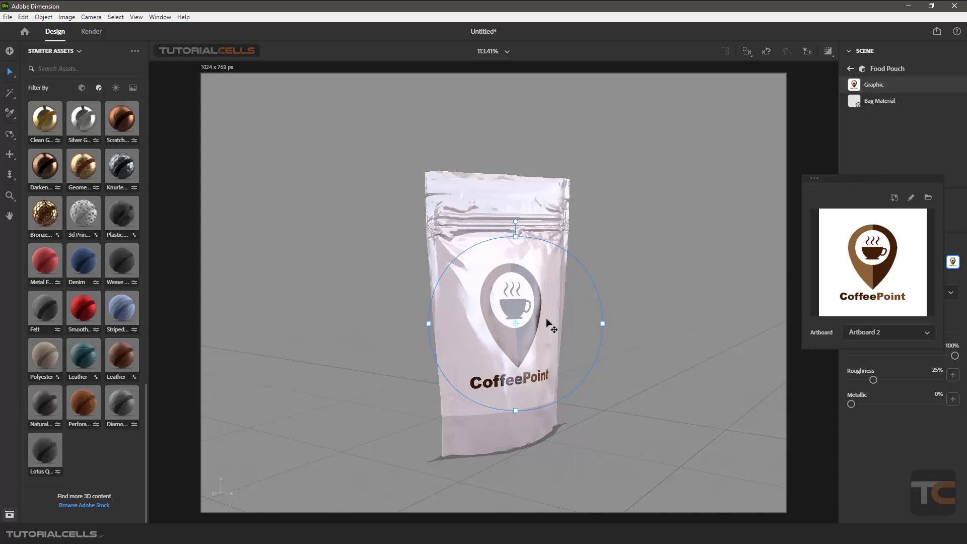
pyautogui.moveTo(549, 327); pyautogui.dragTo(431, 270, button='middle')
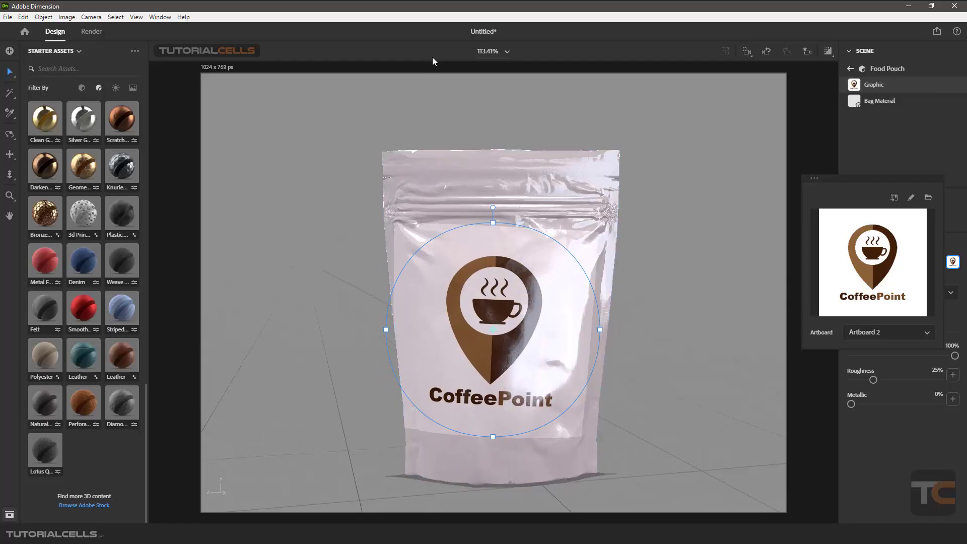